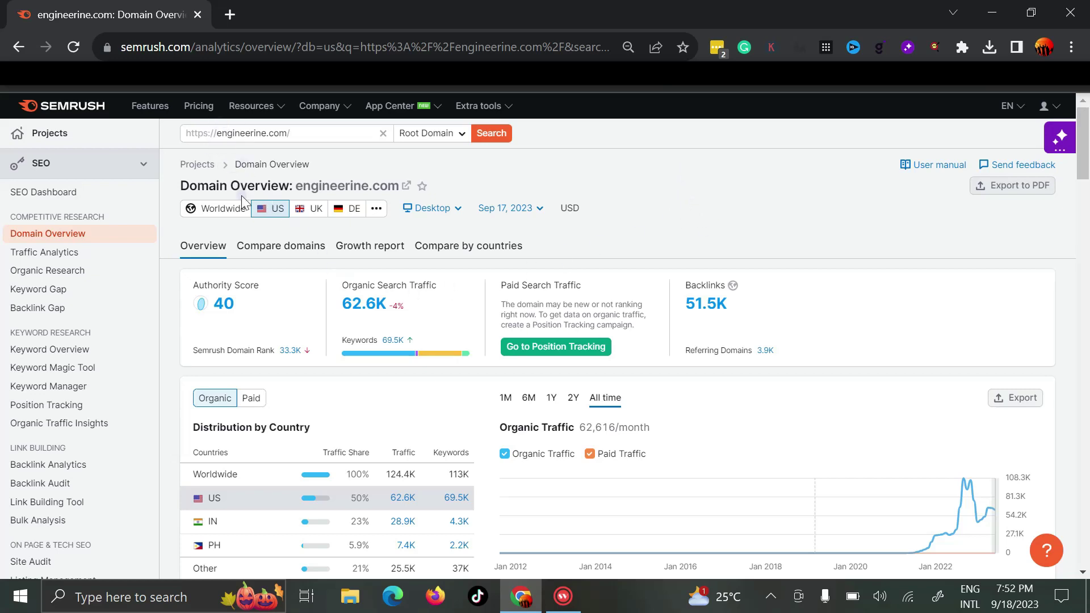
Open engineerine.com's Organic Research positions report from the 69.5K Keywords count.
click(358, 309)
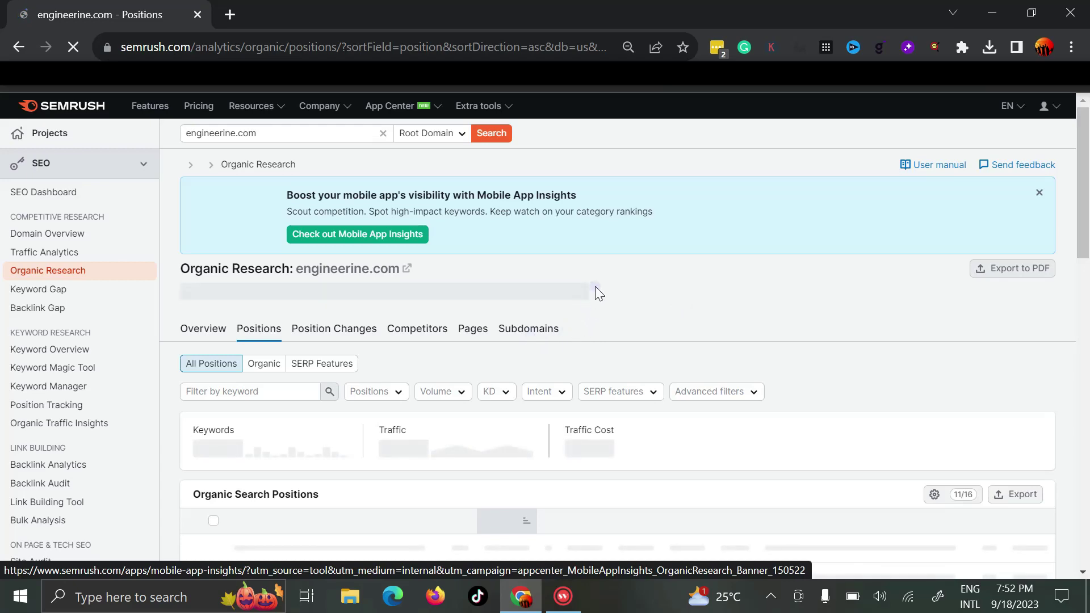
scroll(635, 340, down, 2)
scroll(635, 341, up, 2)
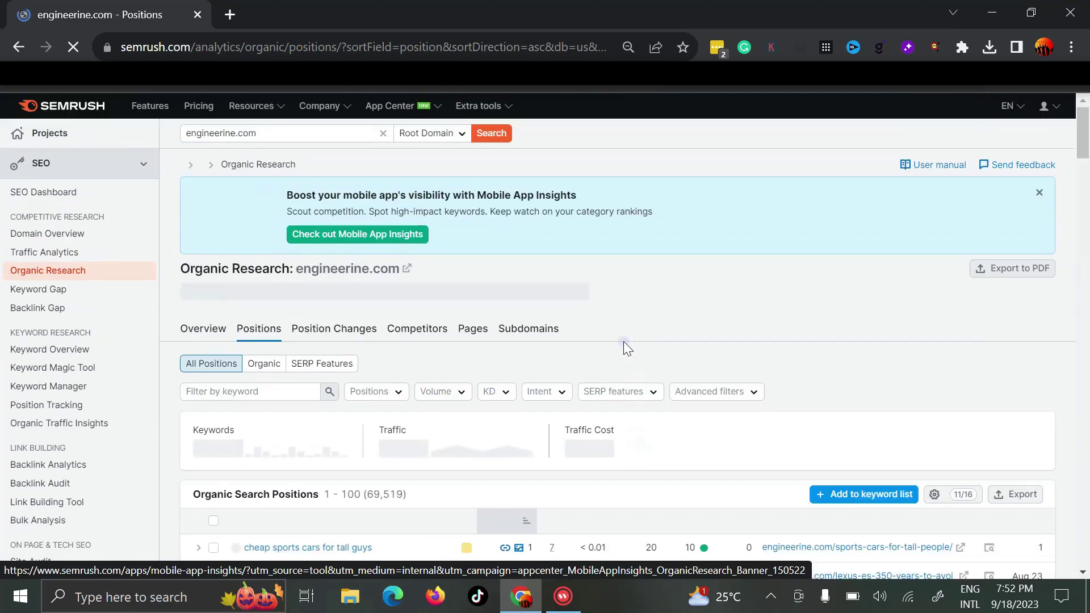
scroll(613, 332, down, 2)
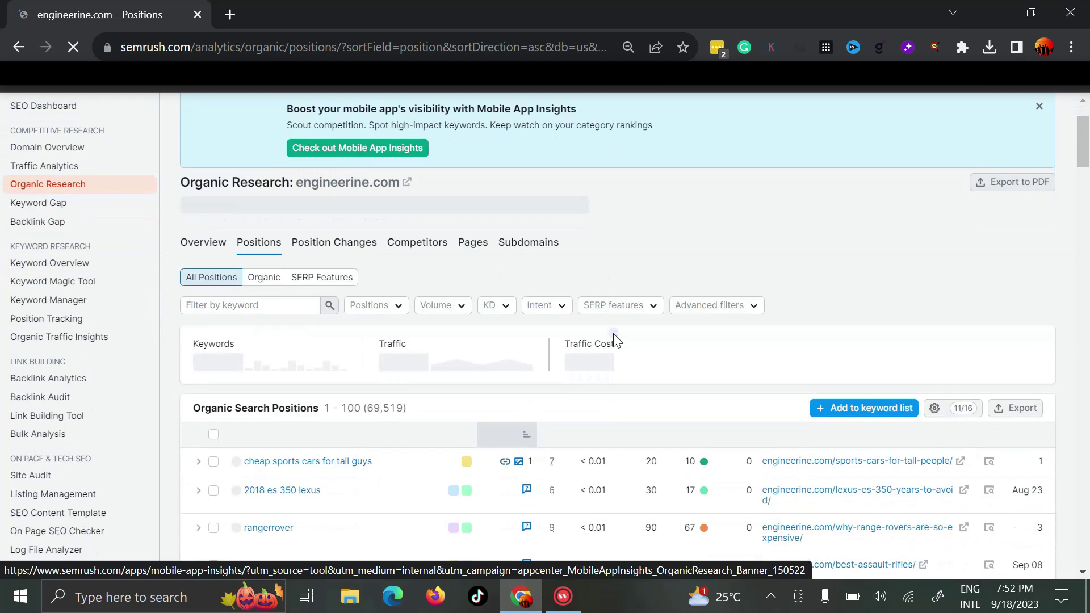
scroll(650, 306, down, 2)
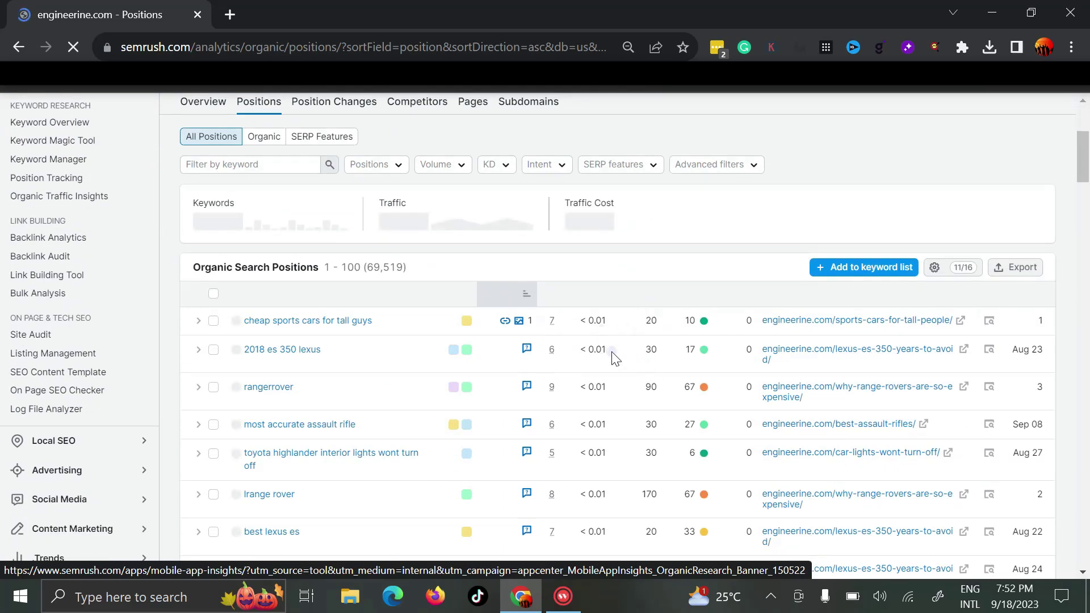
scroll(567, 352, up, 2)
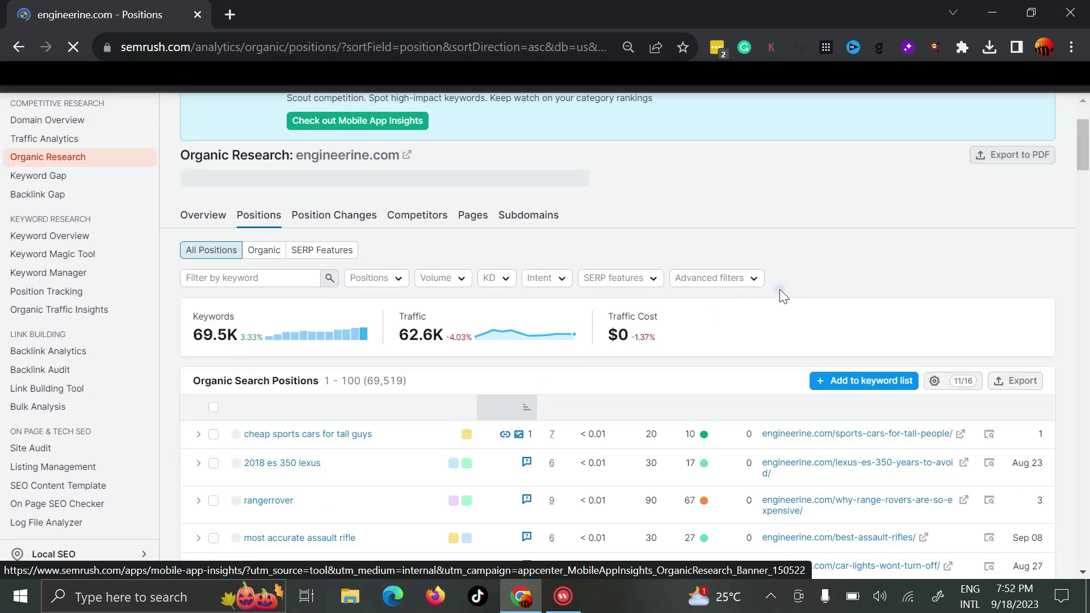
scroll(703, 349, down, 1)
scroll(698, 344, down, 4)
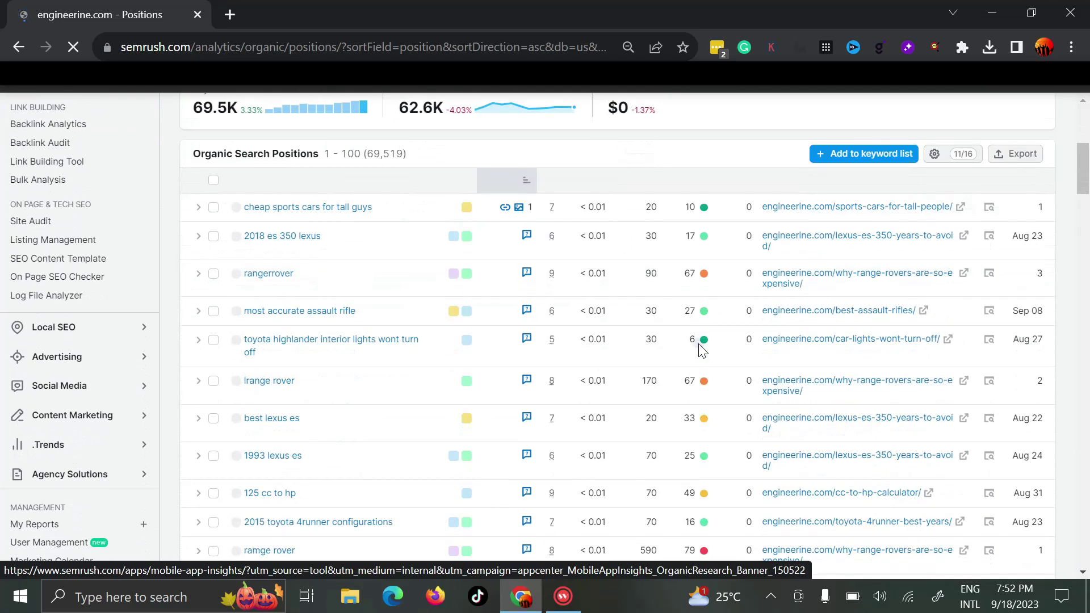
scroll(698, 345, down, 2)
scroll(576, 347, up, 2)
Scroll down through the 69,519-keyword table and back up to the top.
scroll(528, 284, down, 6)
scroll(528, 352, down, 2)
scroll(518, 454, down, 4)
scroll(520, 448, down, 2)
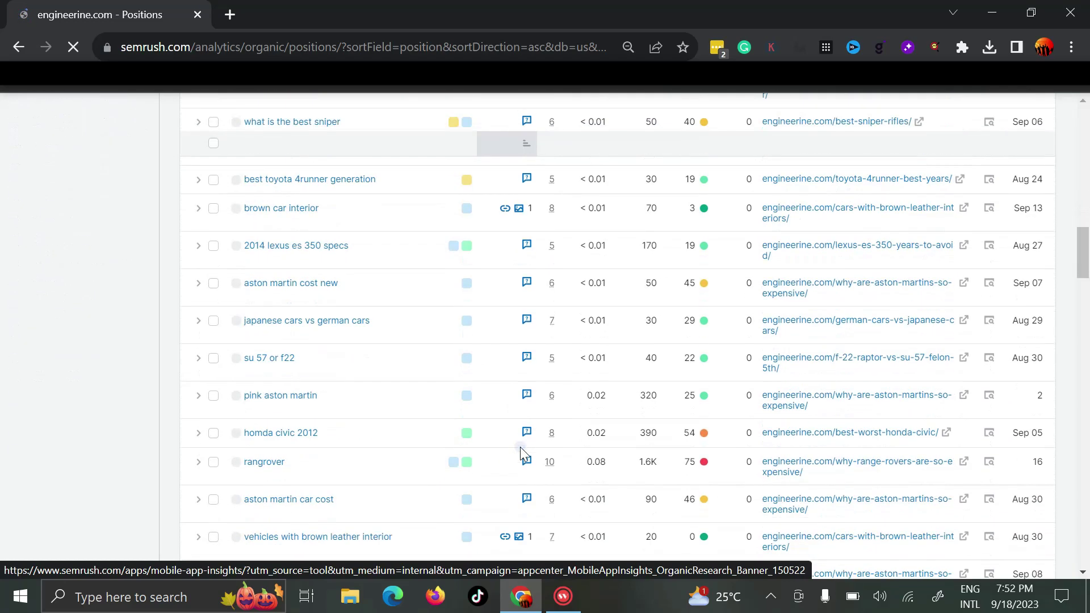
scroll(520, 447, down, 4)
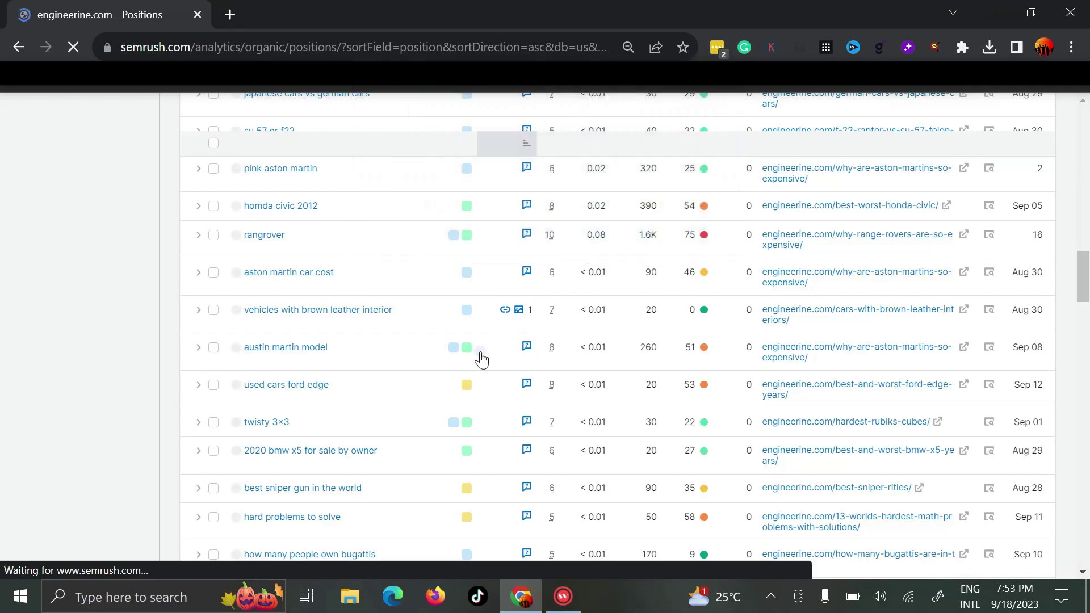
scroll(482, 359, down, 1)
scroll(482, 358, down, 5)
scroll(482, 359, down, 5)
scroll(483, 359, down, 5)
scroll(482, 359, down, 5)
scroll(482, 359, down, 2)
scroll(494, 309, up, 5)
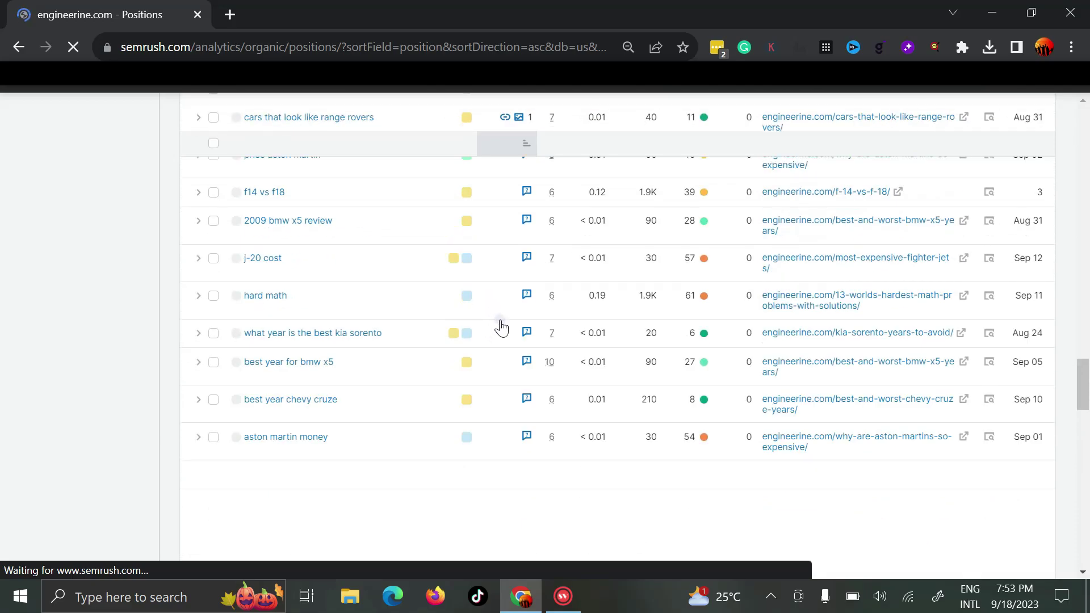
scroll(482, 347, up, 1)
scroll(483, 360, up, 3)
scroll(492, 360, up, 5)
scroll(491, 360, up, 5)
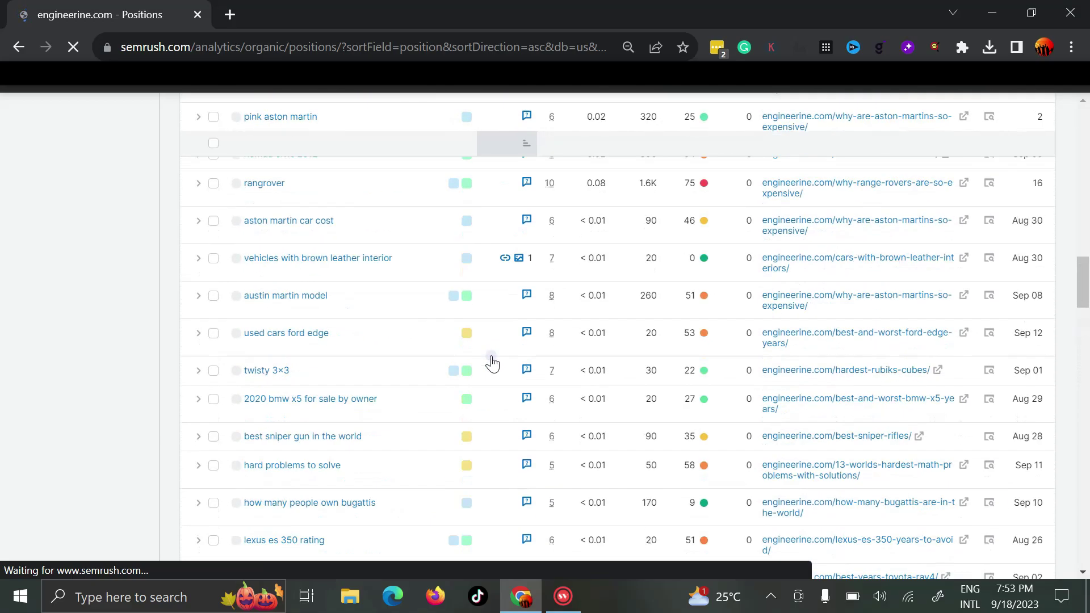
scroll(492, 363, up, 5)
scroll(488, 360, up, 5)
scroll(487, 360, up, 5)
scroll(487, 360, up, 5)
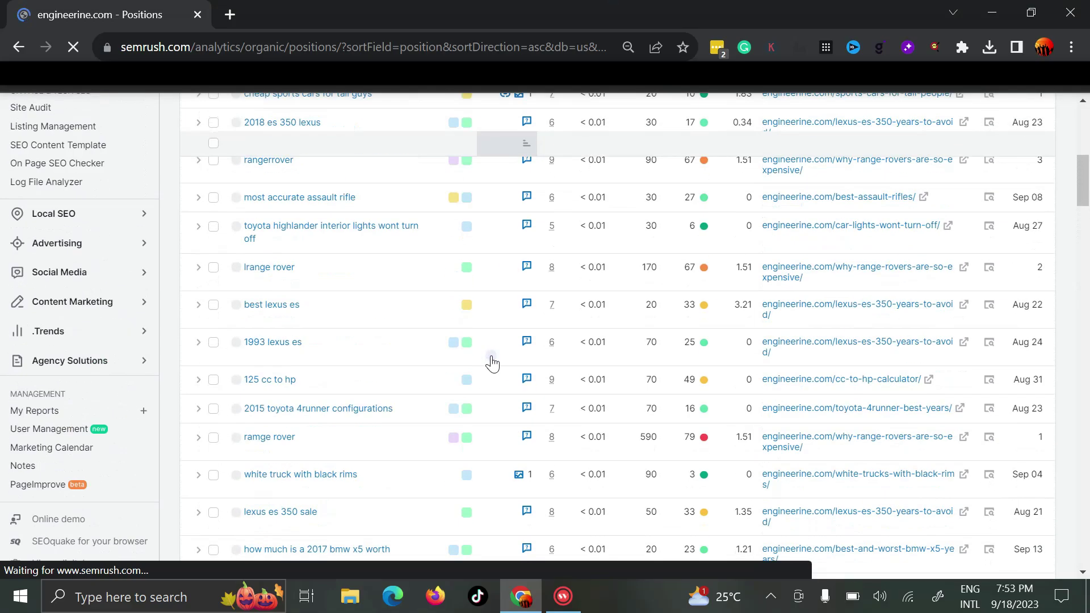
scroll(479, 322, up, 4)
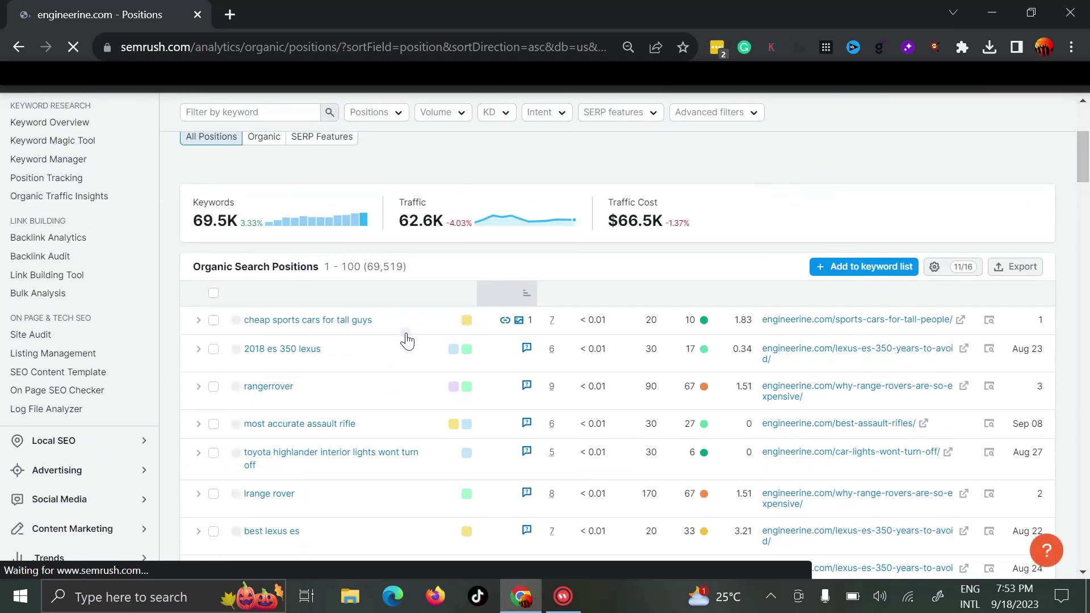
scroll(412, 320, up, 1)
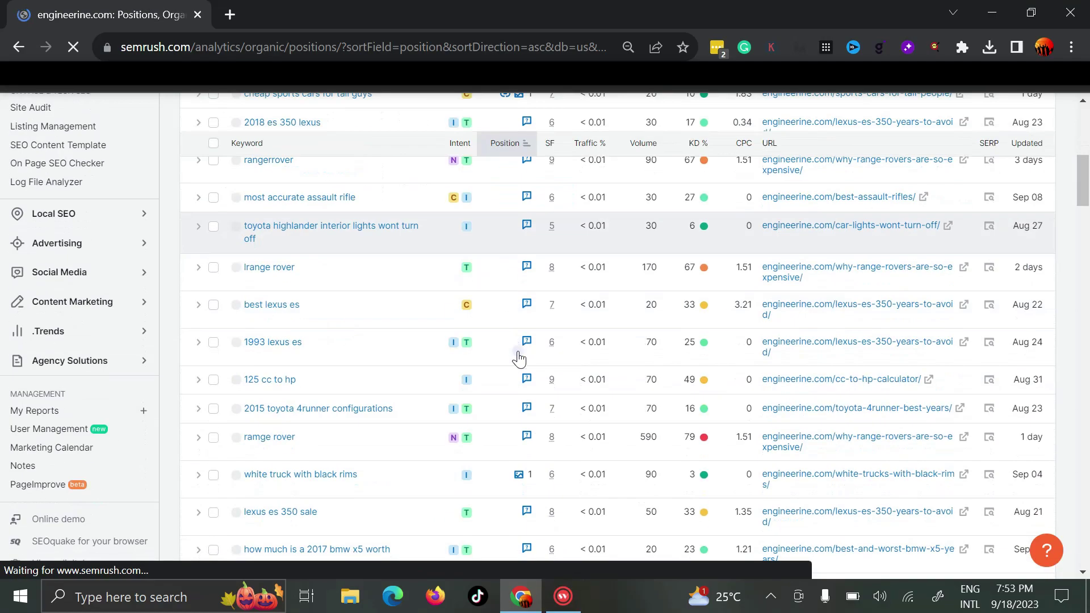
scroll(518, 359, down, 5)
scroll(518, 358, up, 13)
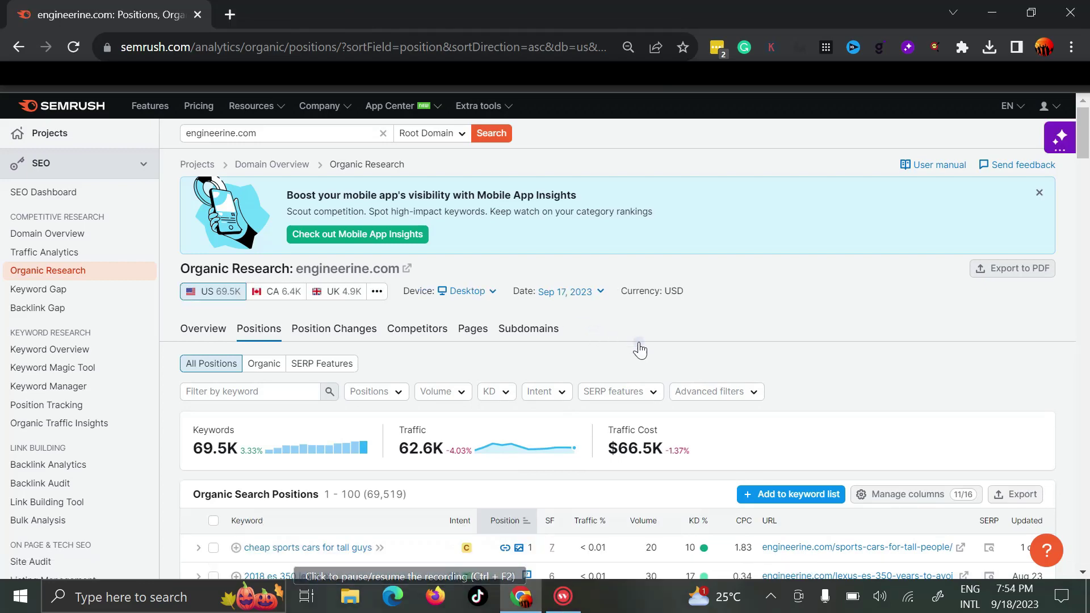
Review the unfiltered keyword list, noting the top keyword's very easy difficulty of 10.
scroll(621, 345, down, 2)
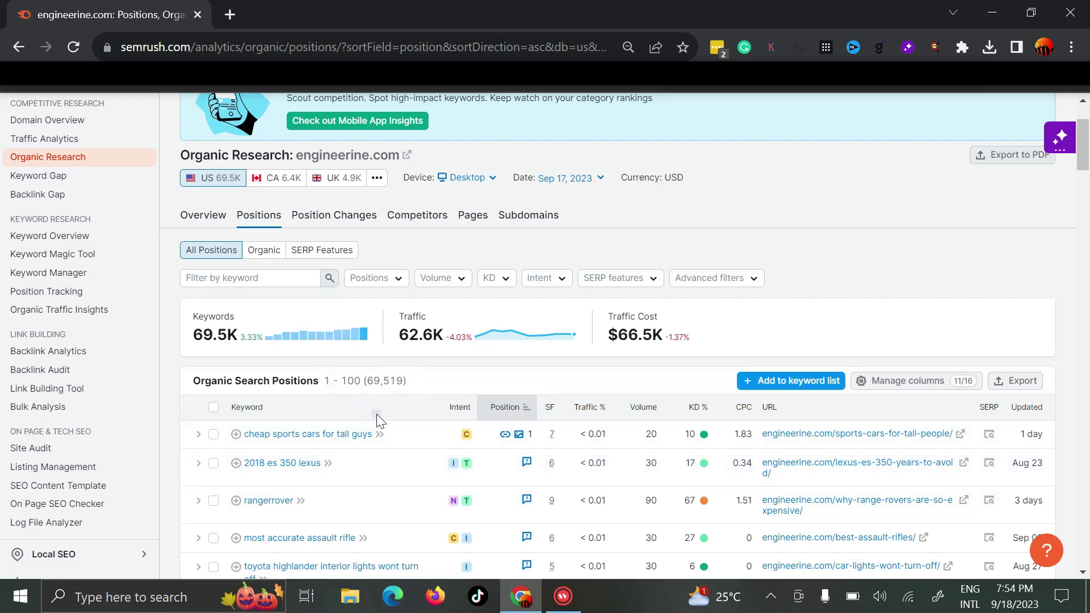
scroll(409, 431, down, 2)
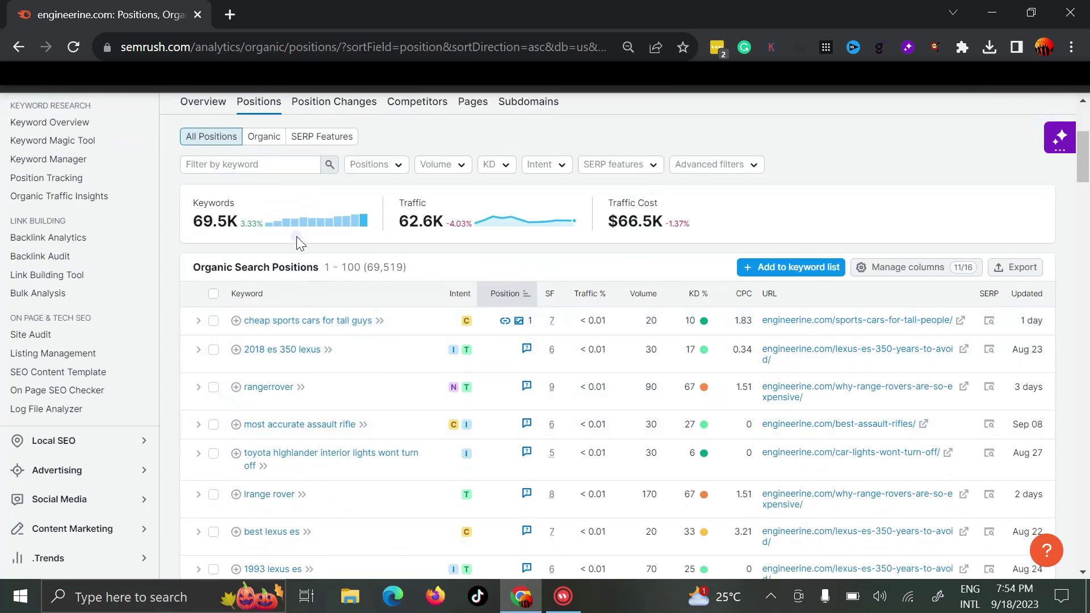
scroll(269, 196, up, 2)
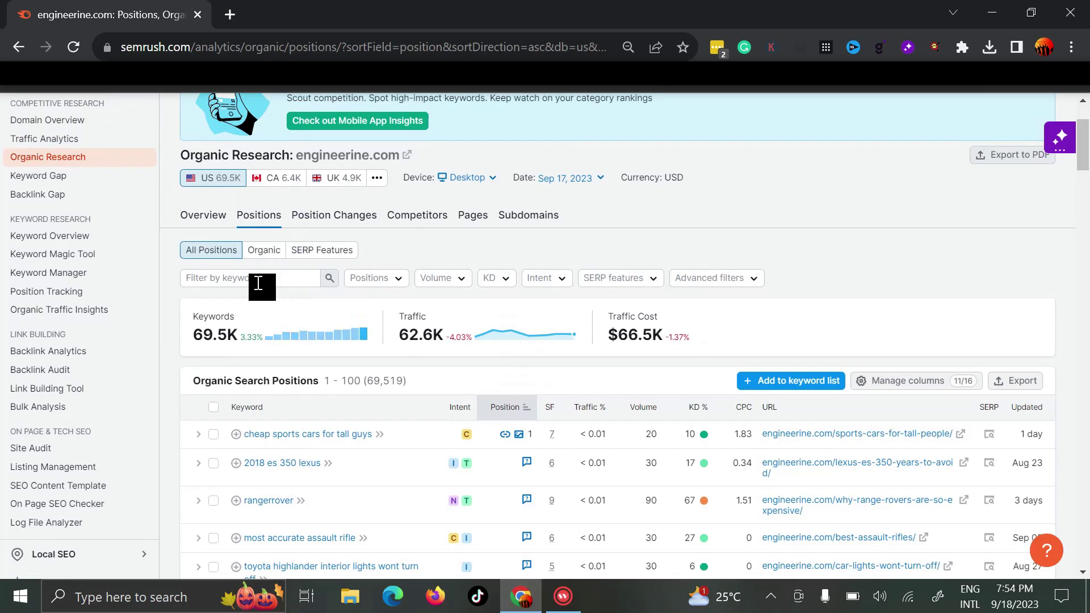
scroll(420, 420, down, 2)
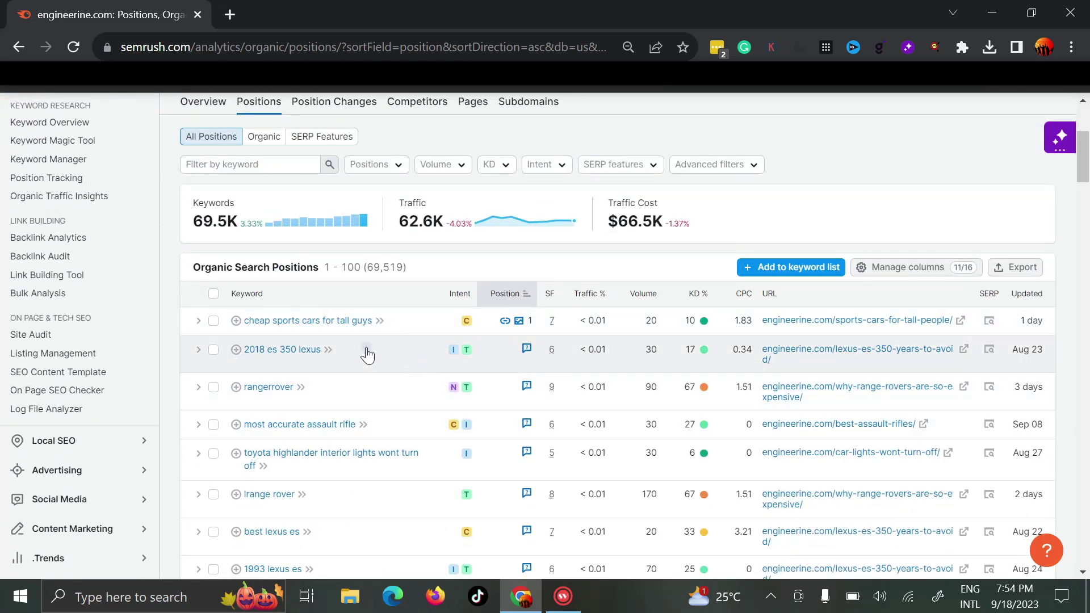
scroll(349, 386, down, 2)
scroll(347, 395, up, 2)
scroll(346, 389, up, 2)
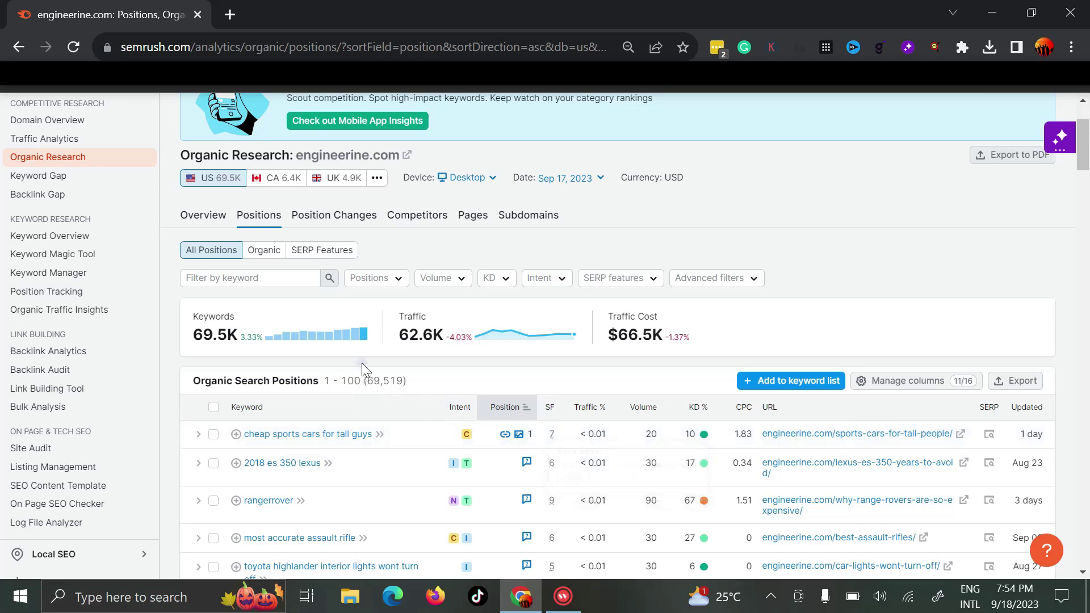
Enter a custom position upper limit of 30, then close the Positions filter without applying it.
click(375, 281)
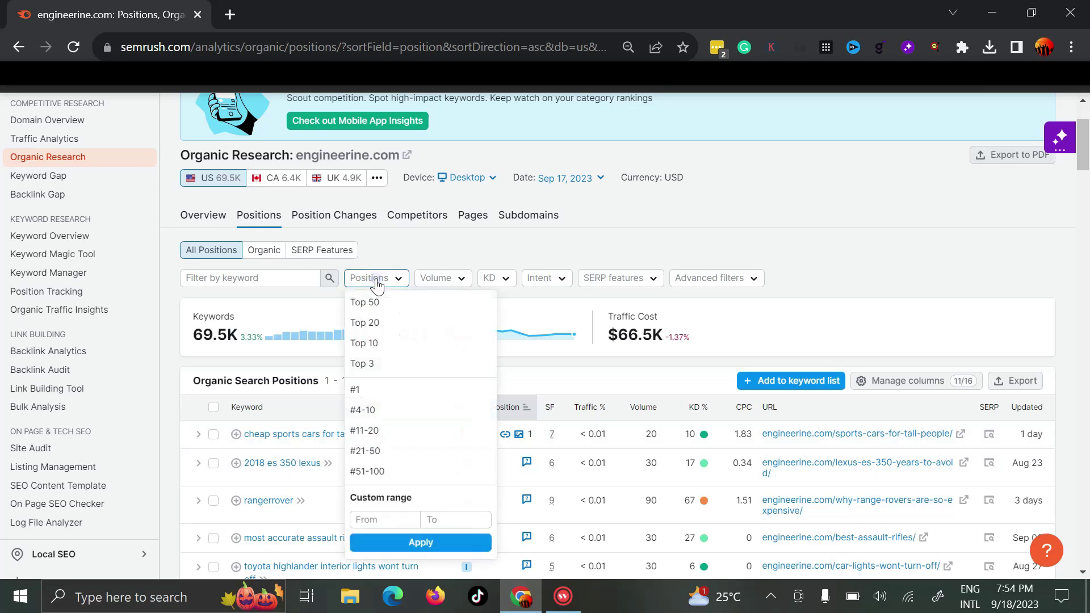
click(441, 521)
text(3)
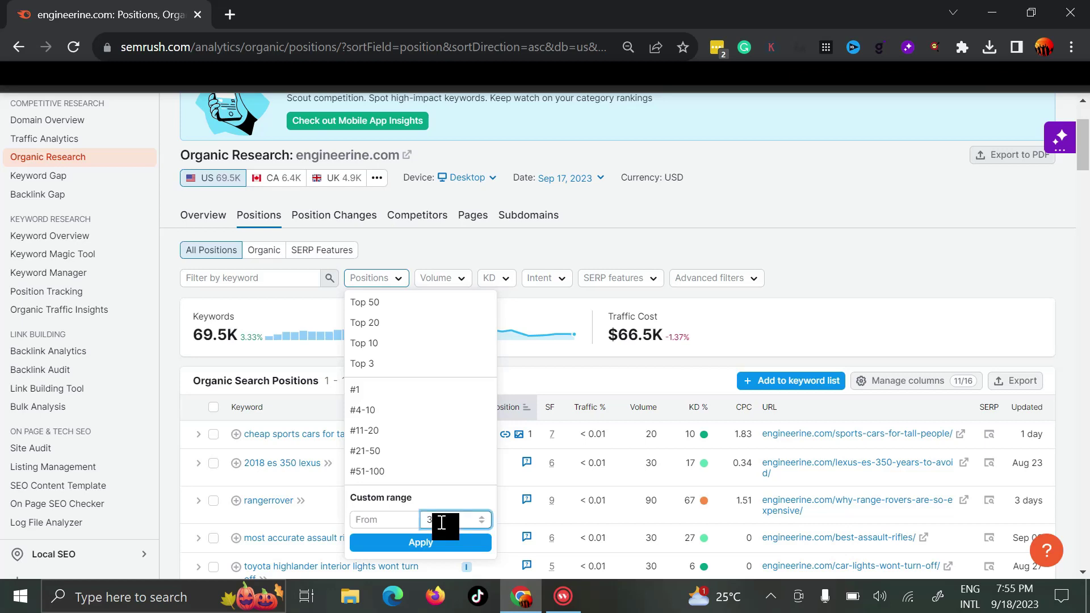
text(0)
click(774, 307)
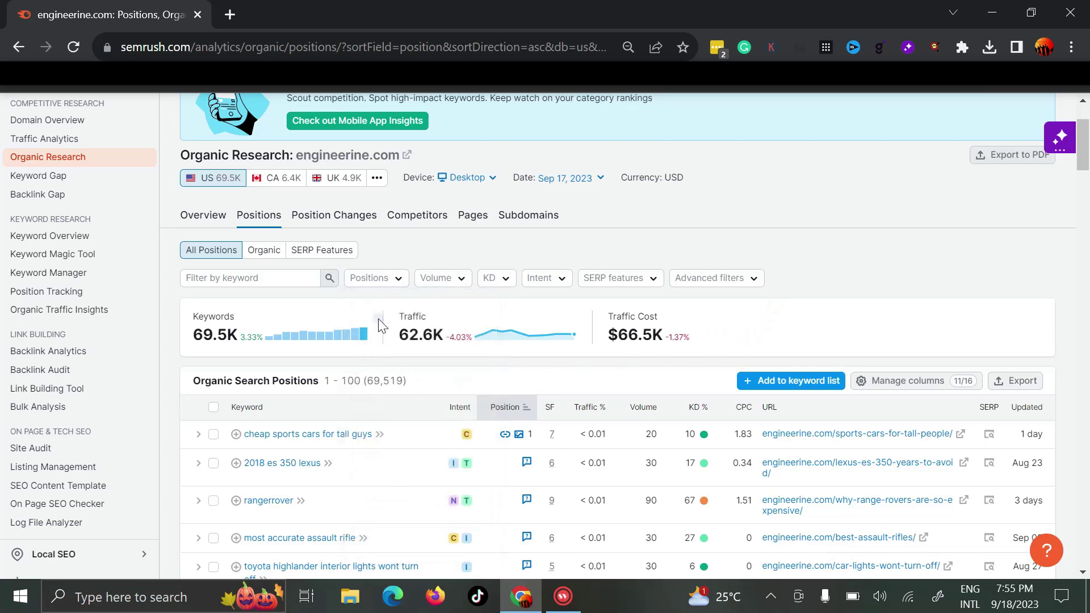
scroll(455, 427, down, 2)
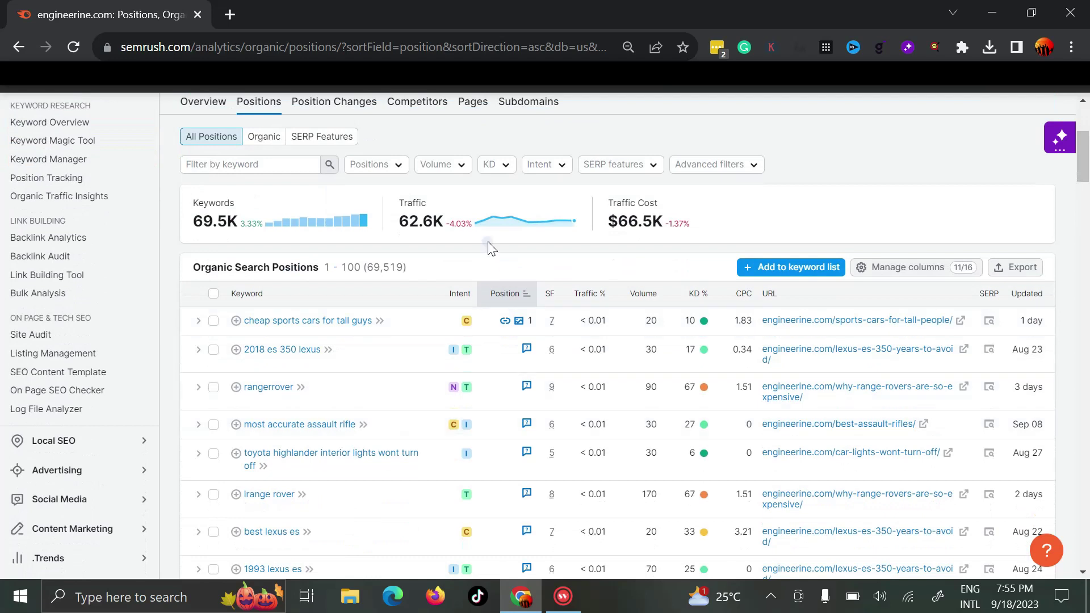
Dismiss the Volume filter unused and start a custom KD range with upper limit 14.
click(455, 168)
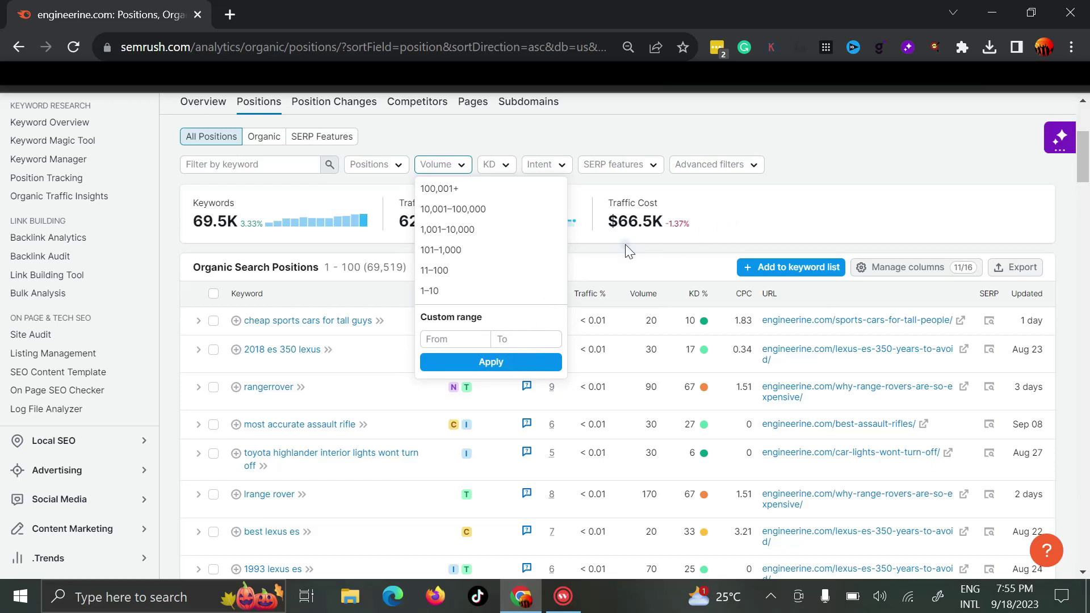
click(770, 222)
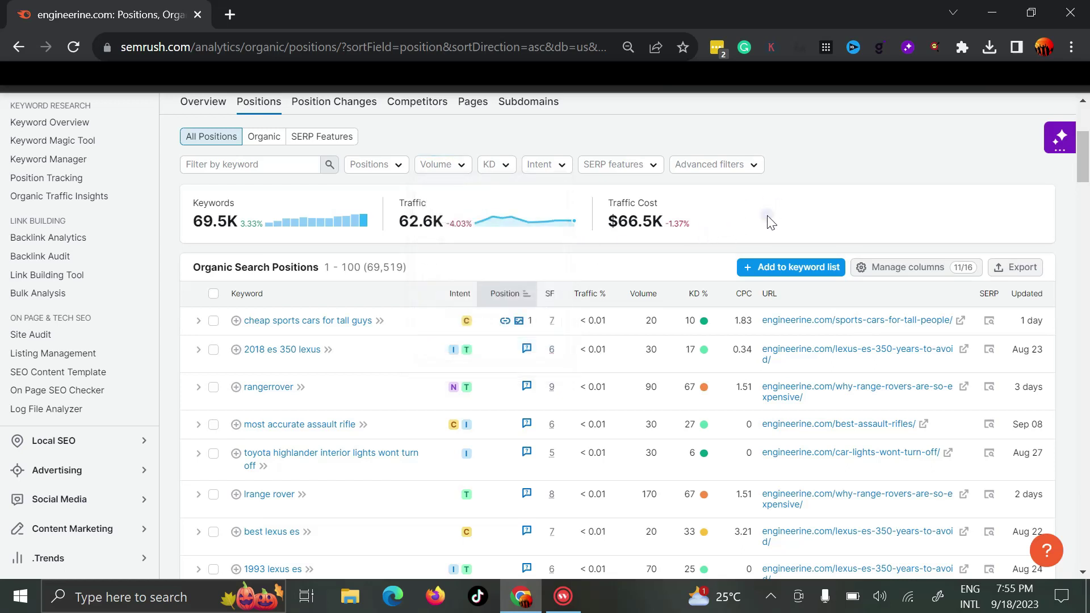
click(505, 166)
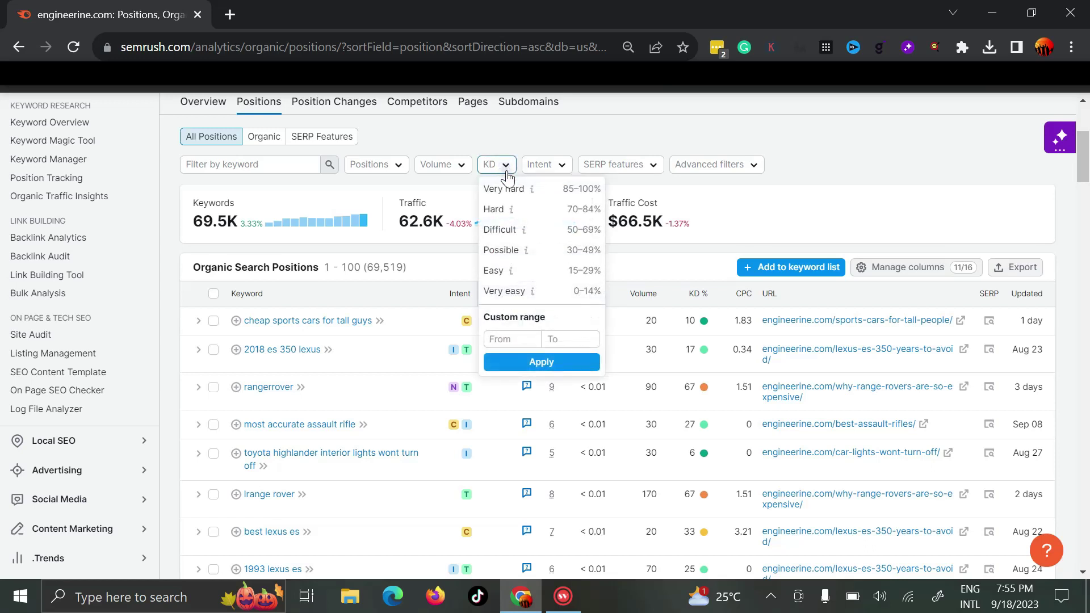
click(565, 338)
text(14)
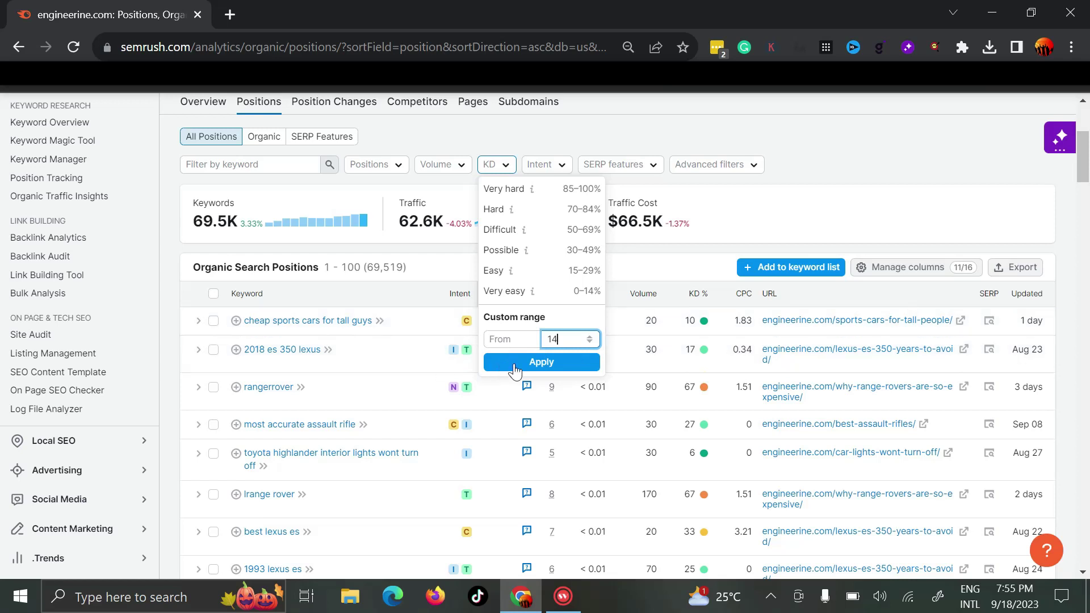
Apply the KD 0–14% filter and scroll down through the 6,612 remaining keywords.
click(533, 364)
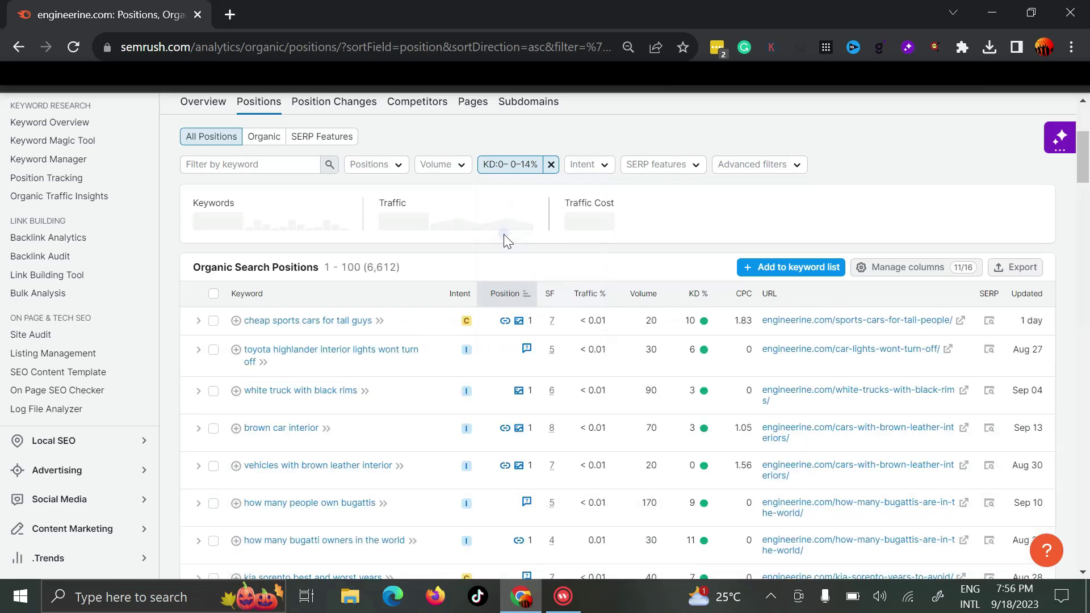
scroll(659, 278, down, 2)
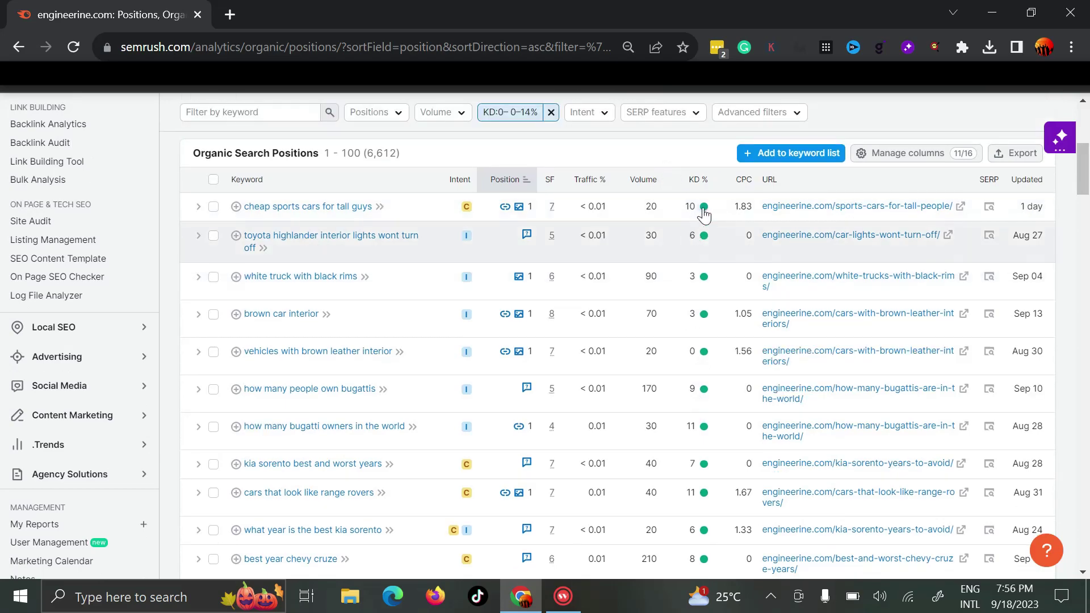
mouse_move(703, 206)
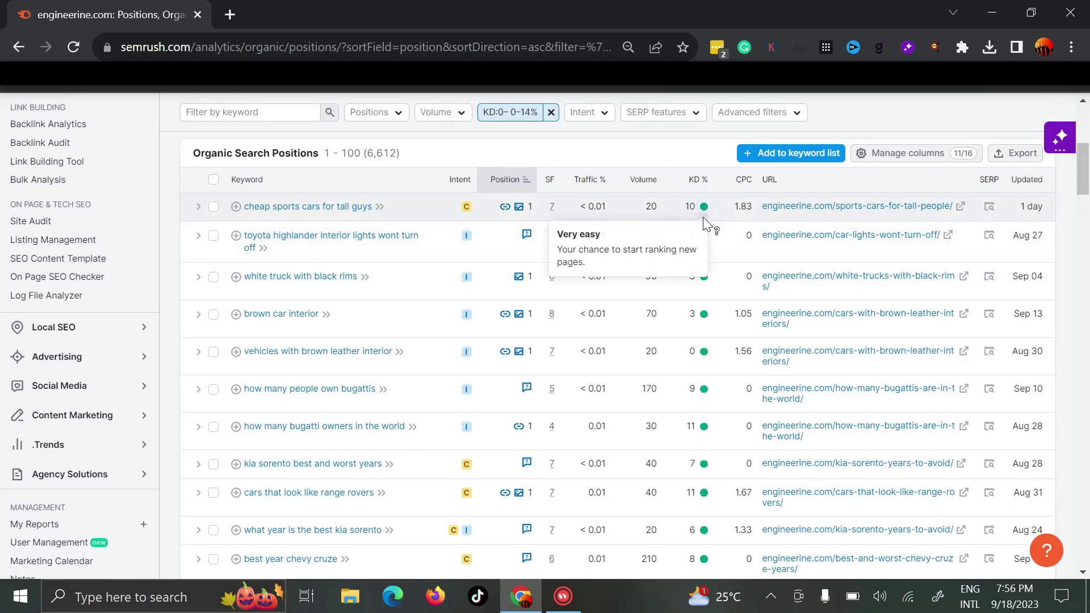
scroll(328, 256, down, 2)
scroll(360, 328, down, 2)
scroll(411, 343, down, 4)
scroll(412, 343, down, 2)
scroll(494, 352, up, 10)
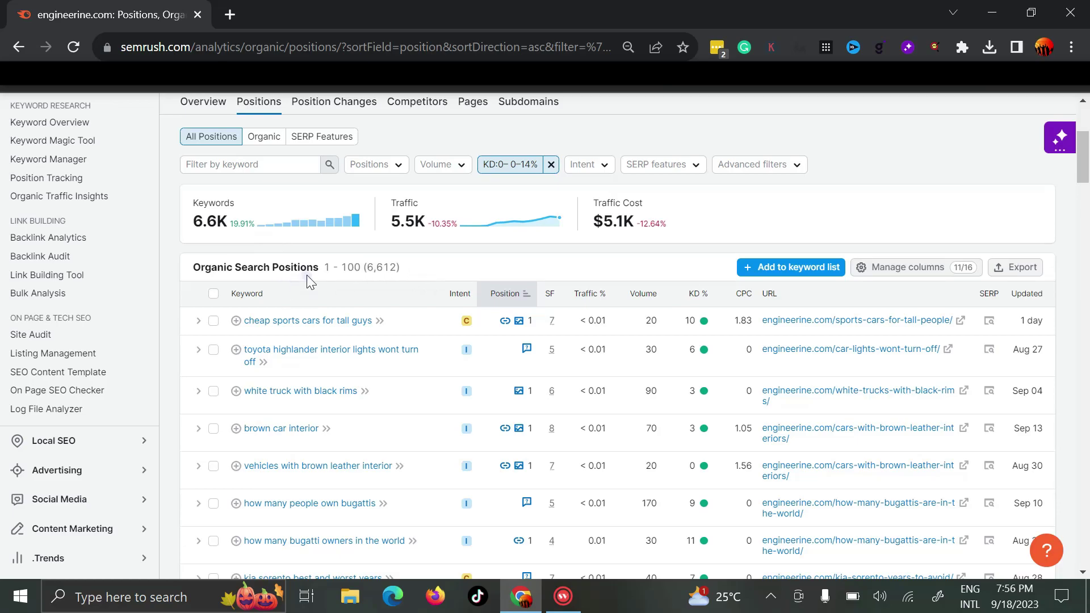
scroll(499, 311, down, 3)
scroll(499, 312, down, 15)
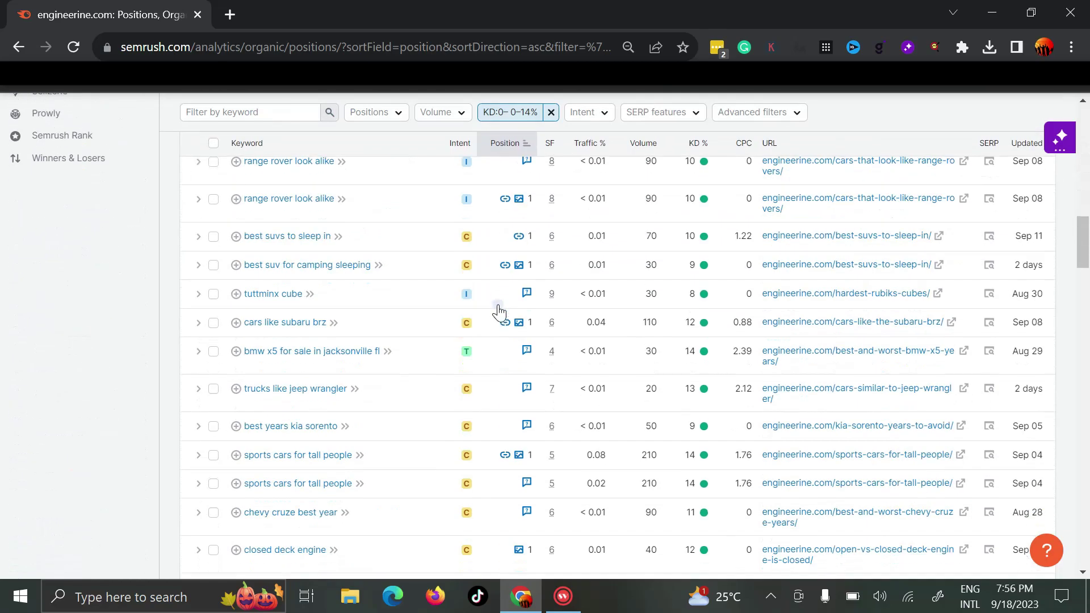
scroll(499, 312, down, 15)
scroll(499, 312, down, 15)
Scroll back up to the top of the filtered keyword list.
scroll(500, 312, up, 5)
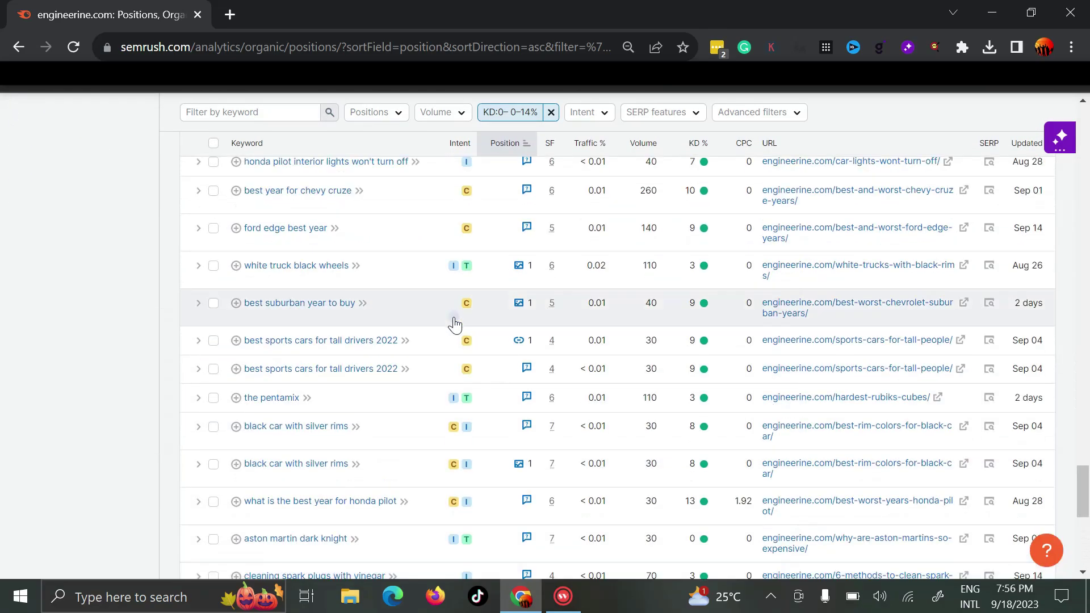
scroll(460, 322, up, 5)
scroll(482, 338, up, 5)
scroll(481, 339, up, 5)
scroll(481, 338, up, 5)
scroll(481, 339, up, 5)
scroll(480, 339, up, 5)
scroll(481, 339, up, 5)
scroll(481, 338, up, 5)
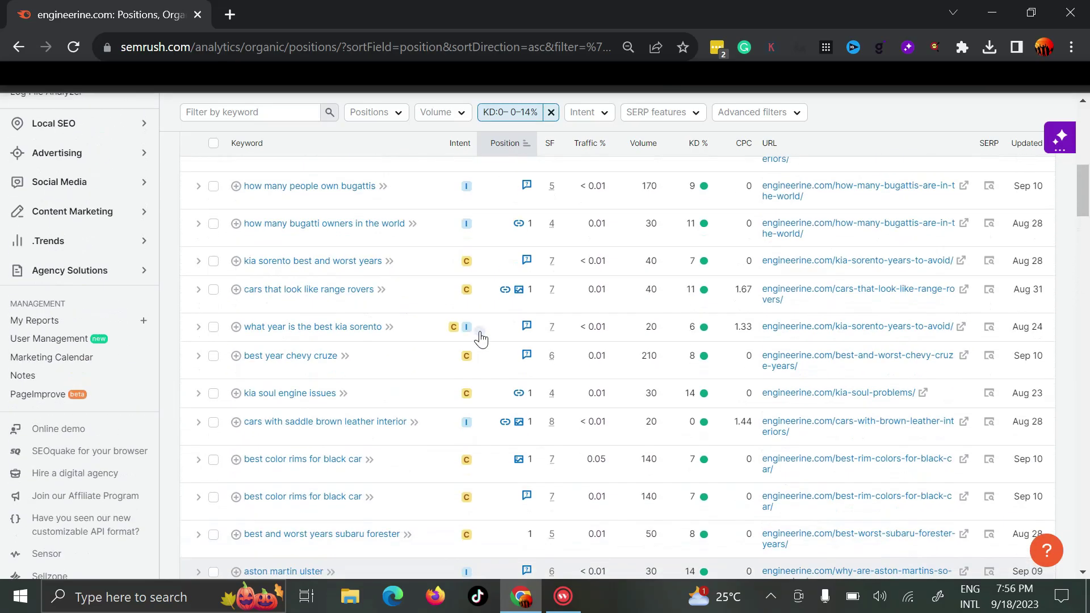
scroll(396, 346, up, 5)
scroll(396, 346, up, 5)
scroll(396, 346, up, 1)
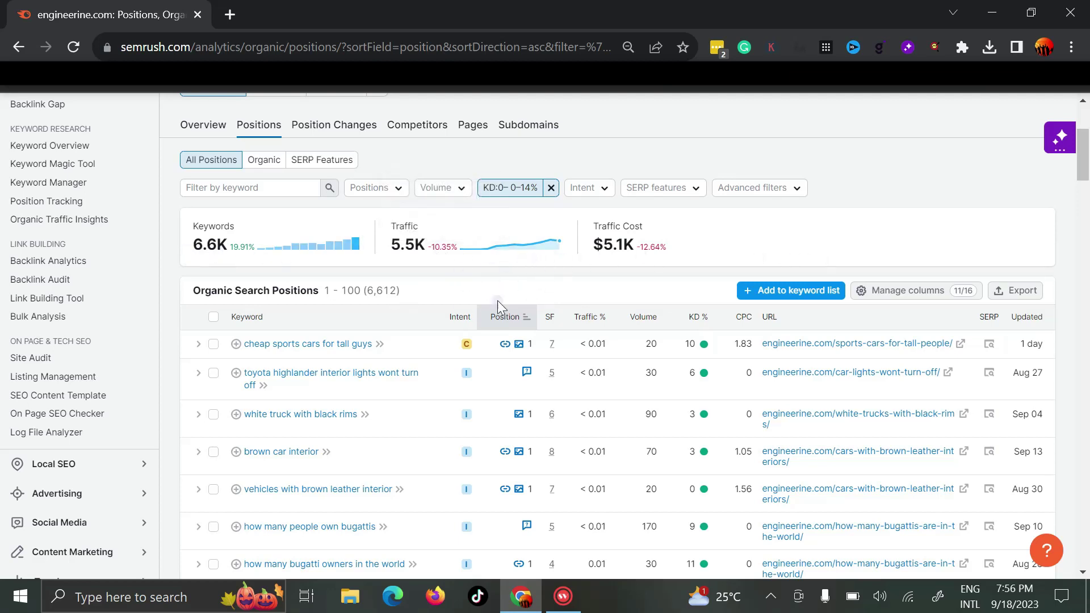
click(1018, 292)
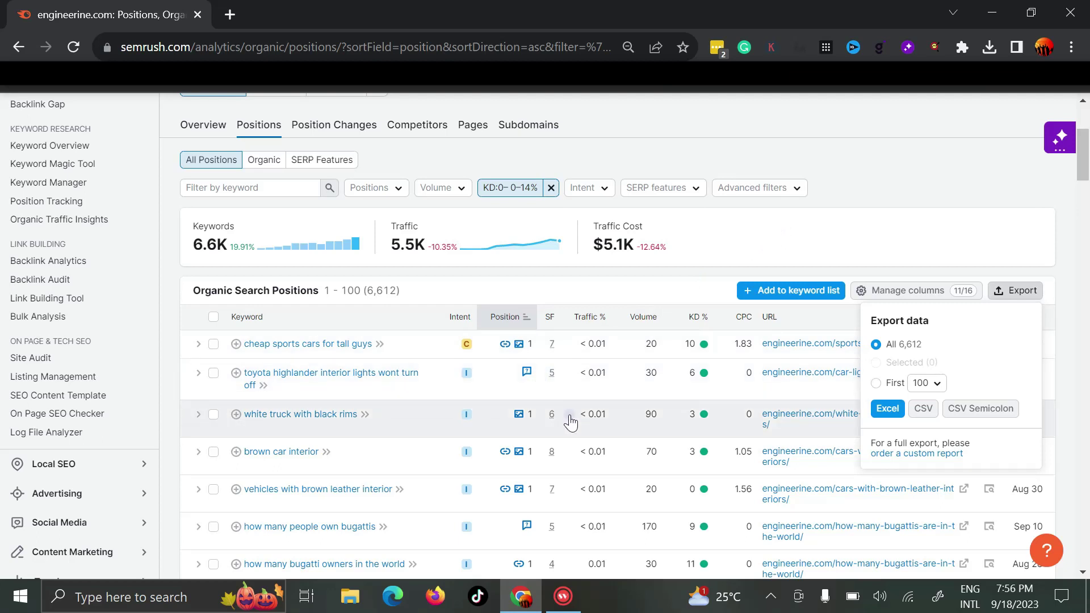
click(722, 244)
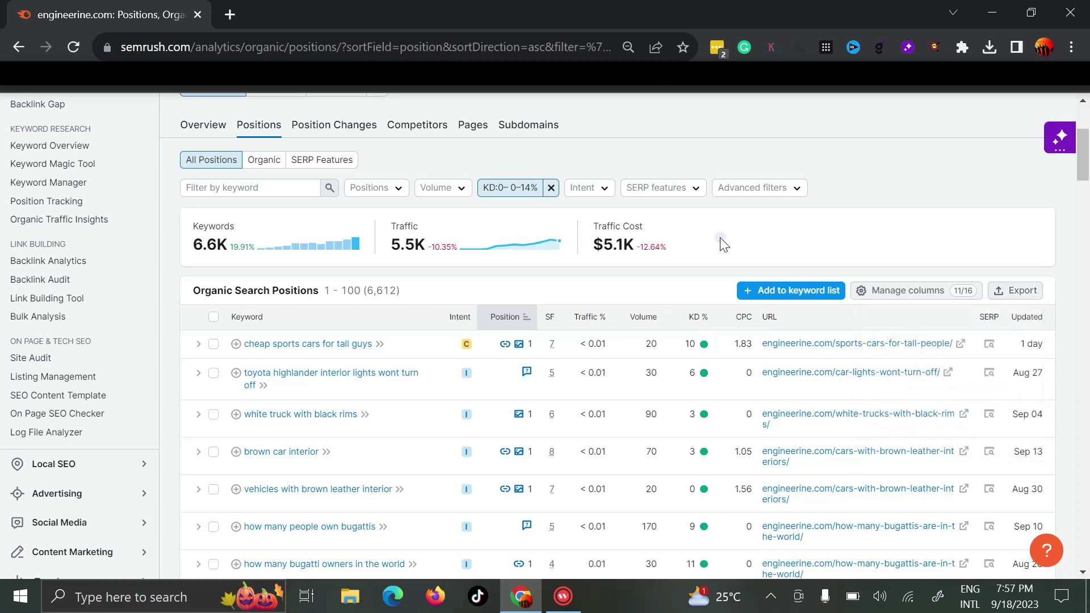